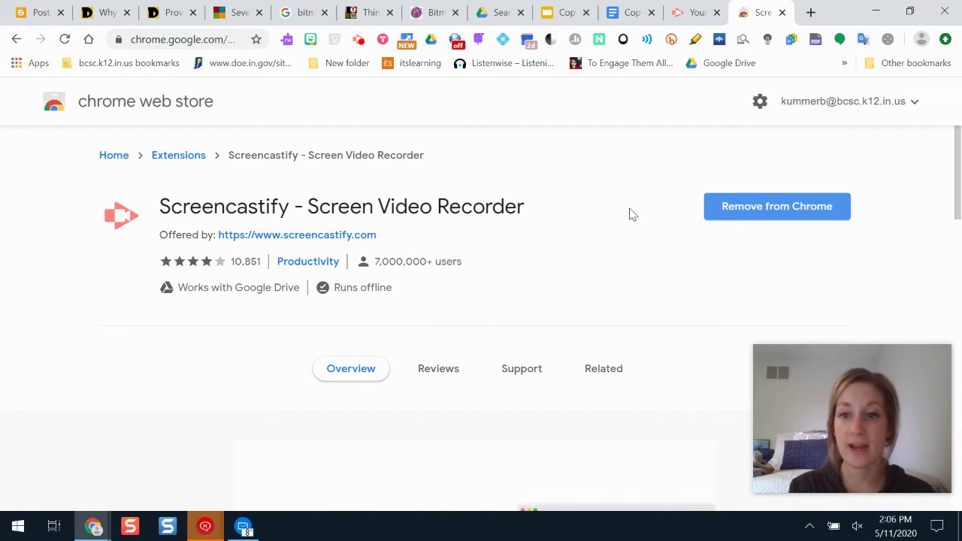
mouse_move(827, 405)
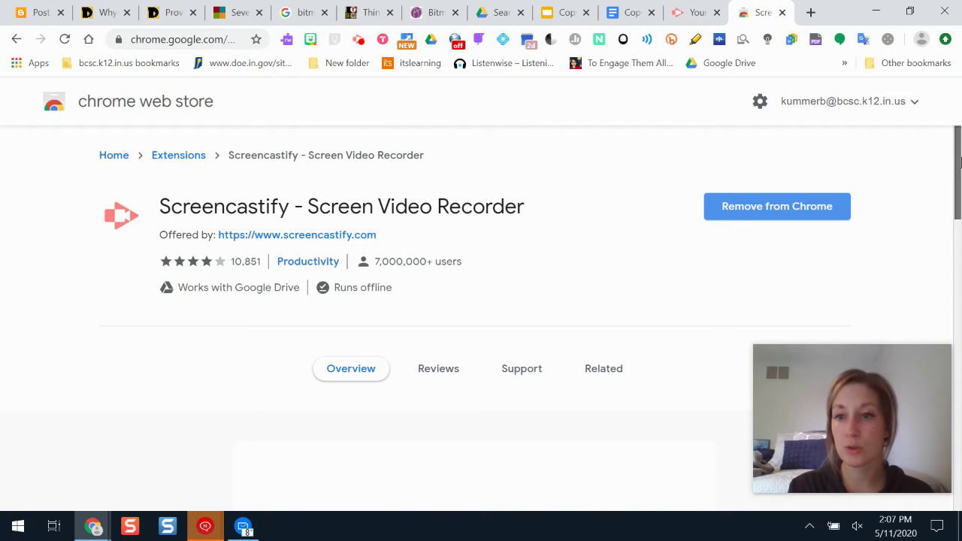
scroll(960, 188, "down", 1)
left_click_drag(959, 175, 953, 79)
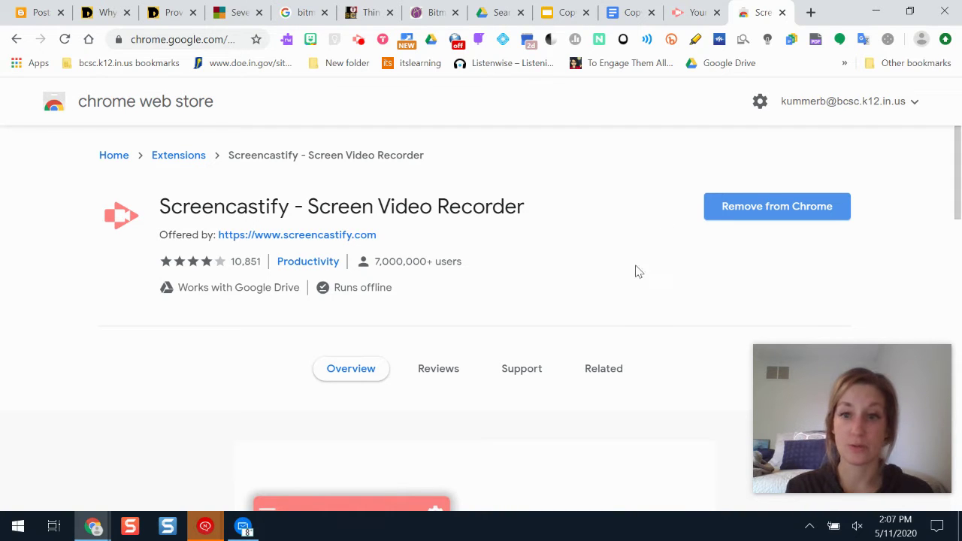
Step: Open the second Chrome profile from the desktop, maximize its window and display the Screencastify recording options
left_click(876, 12)
left_click(870, 33)
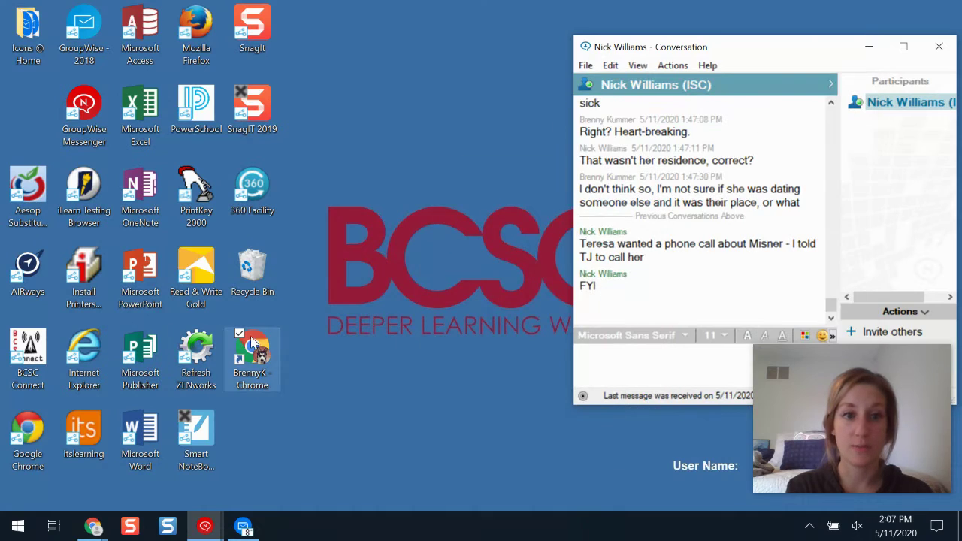
left_click(872, 48)
double_click(258, 358)
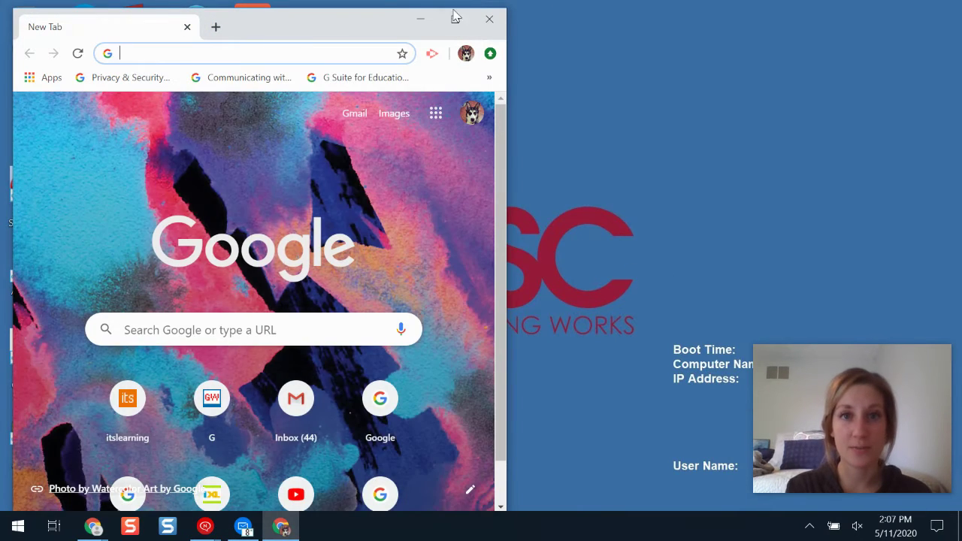
left_click(454, 19)
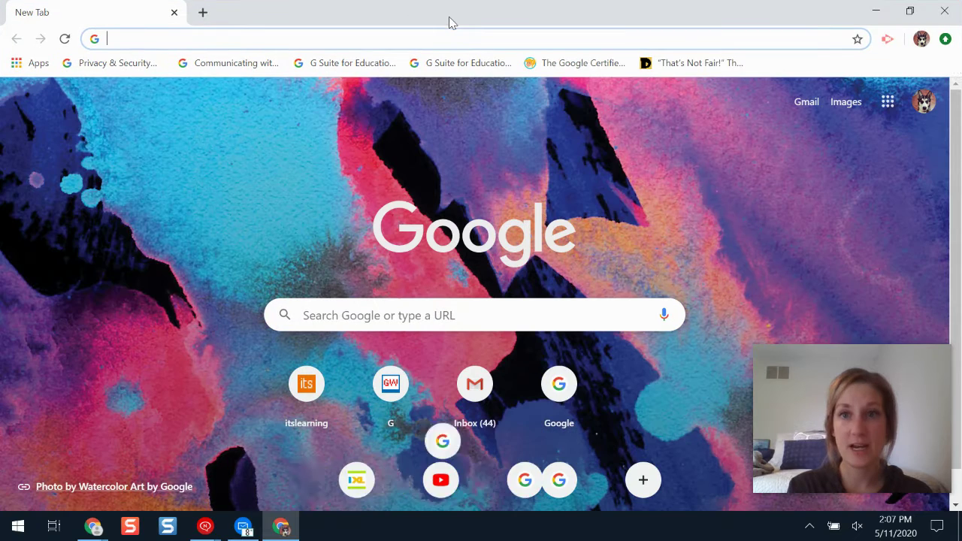
left_click(888, 39)
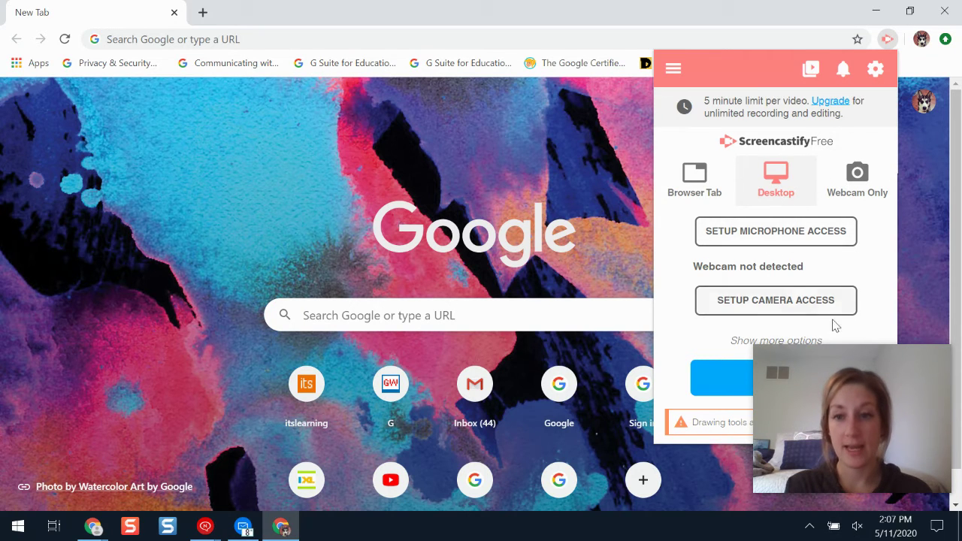
mouse_move(880, 404)
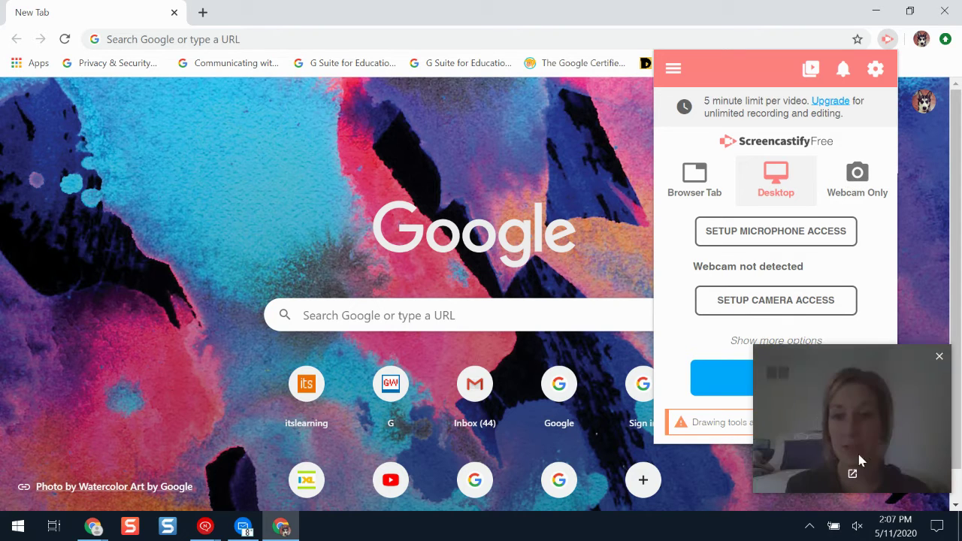
Step: Return to the first Chrome window and close the Chrome Web Store page for Screencastify
left_click(875, 11)
mouse_move(94, 522)
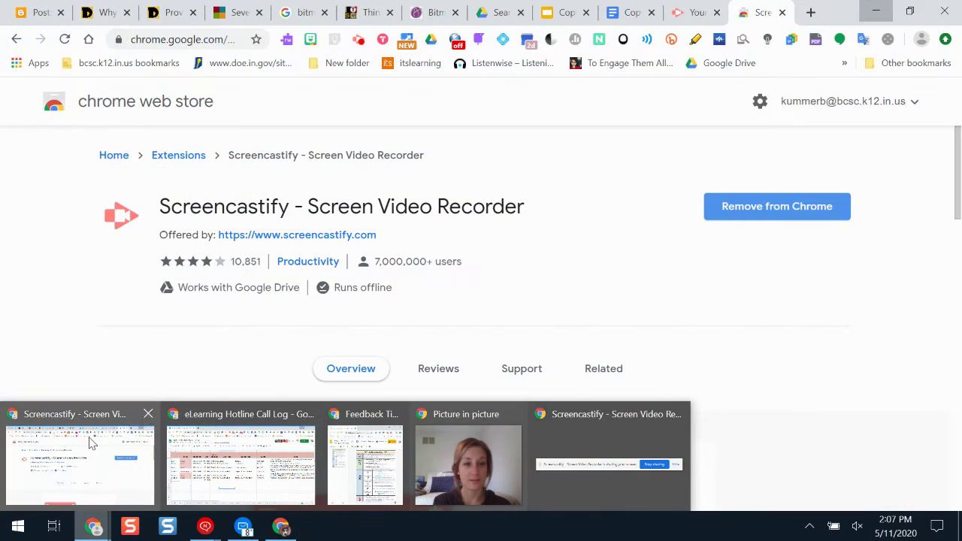
left_click(87, 449)
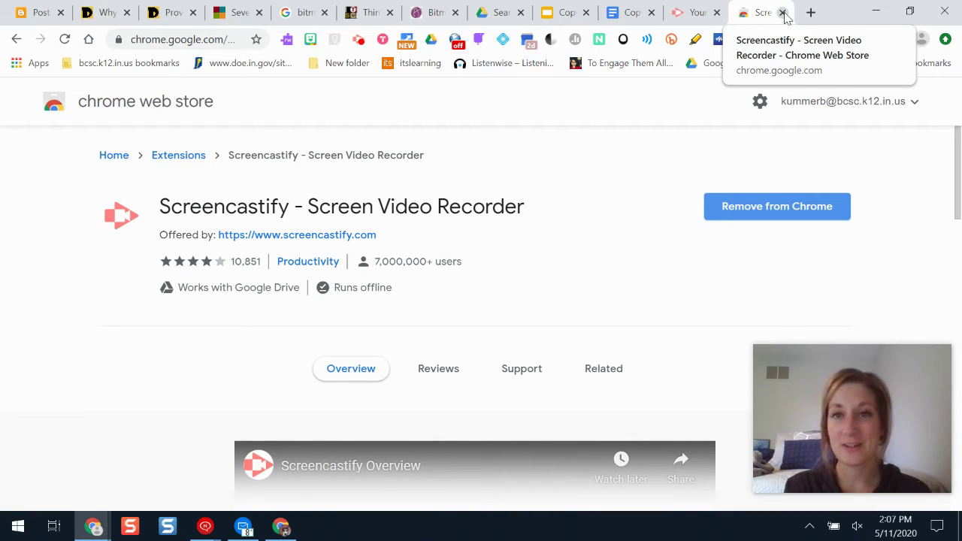
left_click(783, 12)
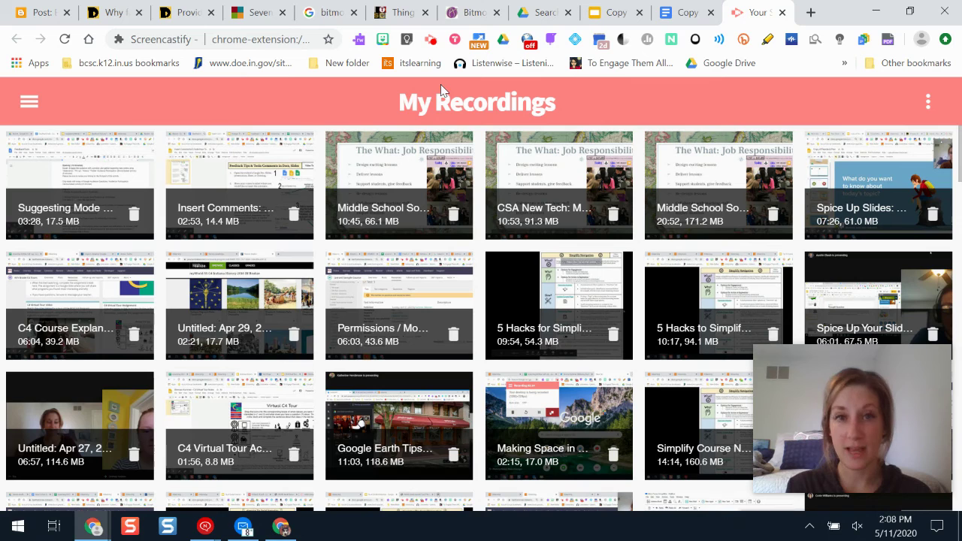
Step: Open the My Recordings library of the Screencastify extension
left_click(431, 40)
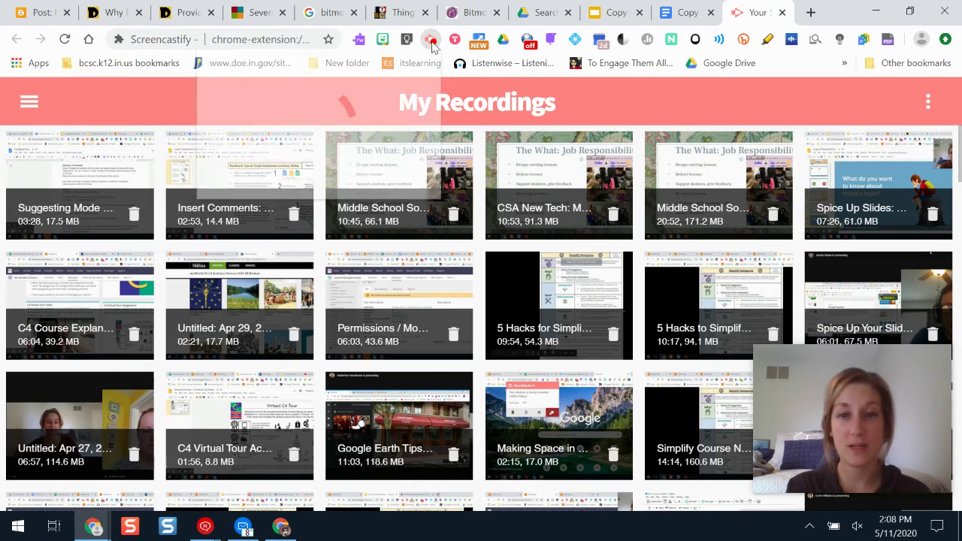
left_click(196, 69)
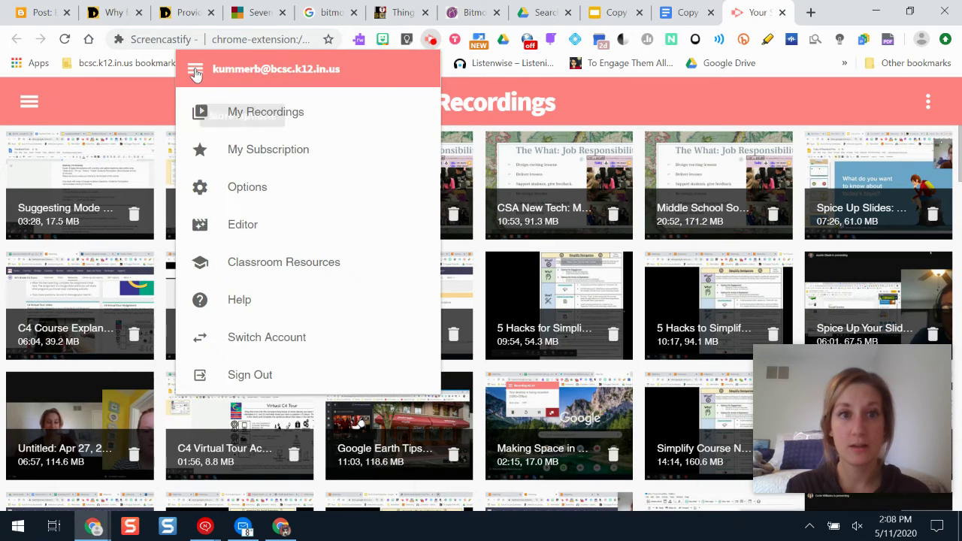
left_click(296, 125)
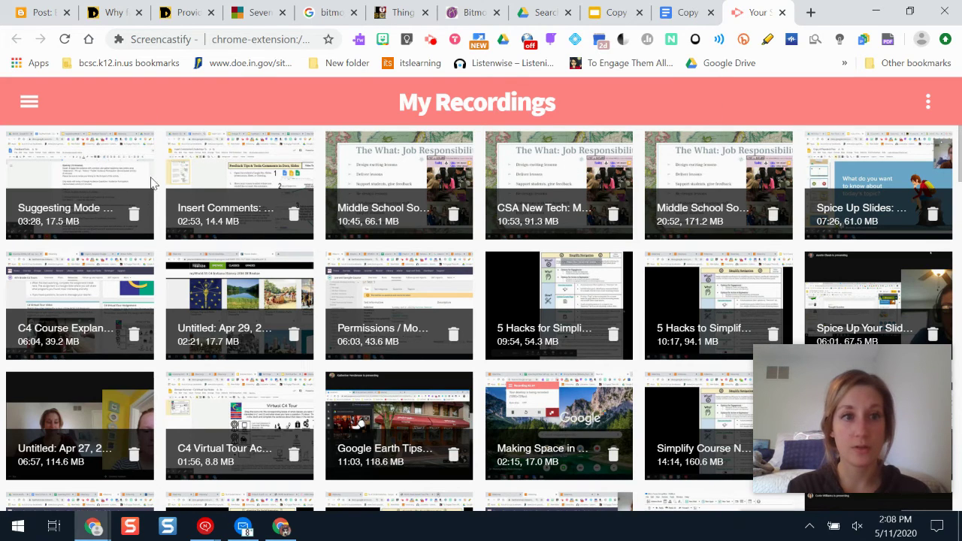
Step: Open the "Suggesting Mode in Docs" recording, pause its playback and request its shareable link
left_click(109, 182)
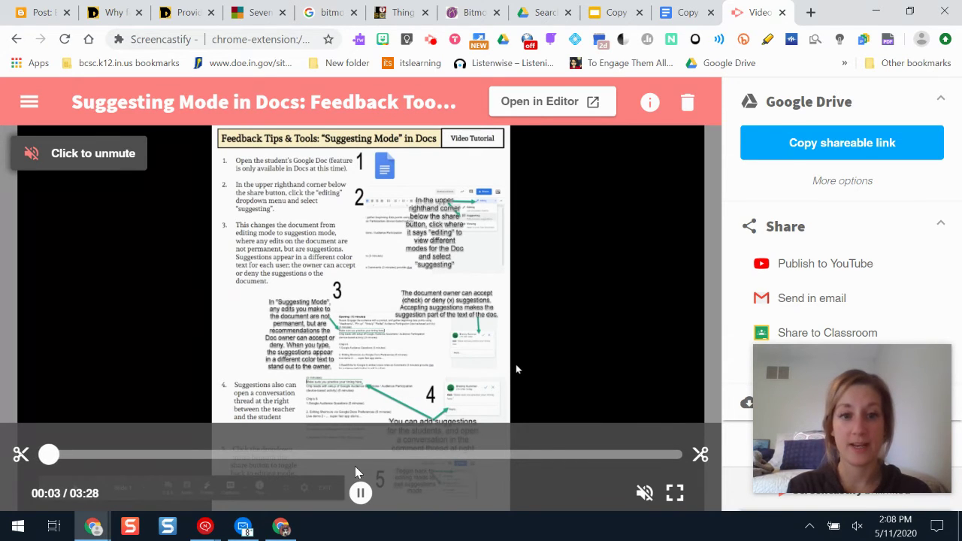
left_click(361, 493)
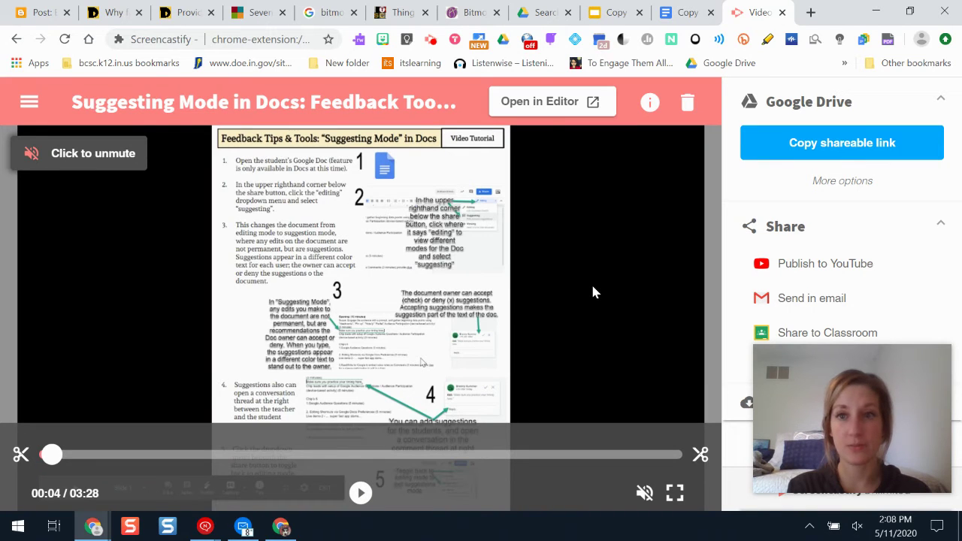
left_click(833, 143)
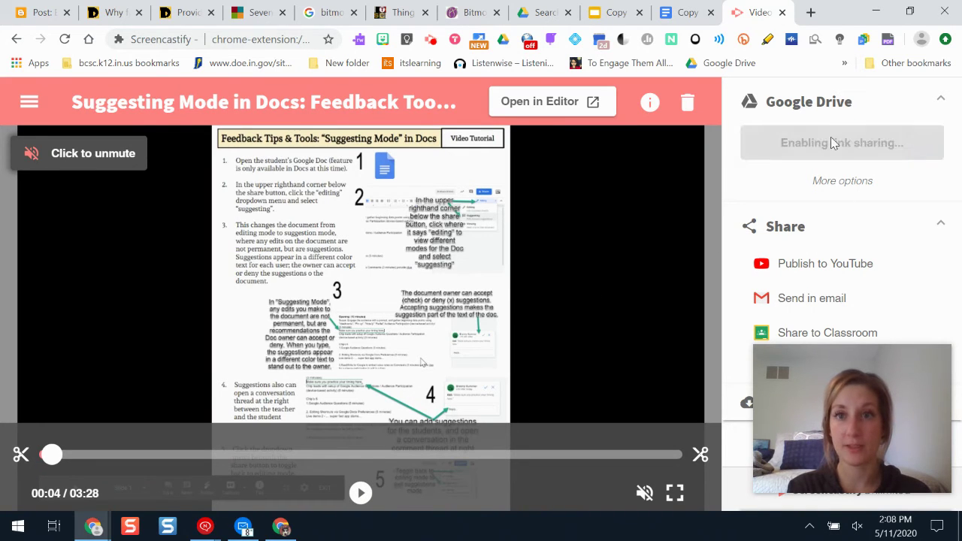
Step: Switch to the George Washington report in Google Docs and add a "Feedback:" line below the last paragraph
left_click(677, 14)
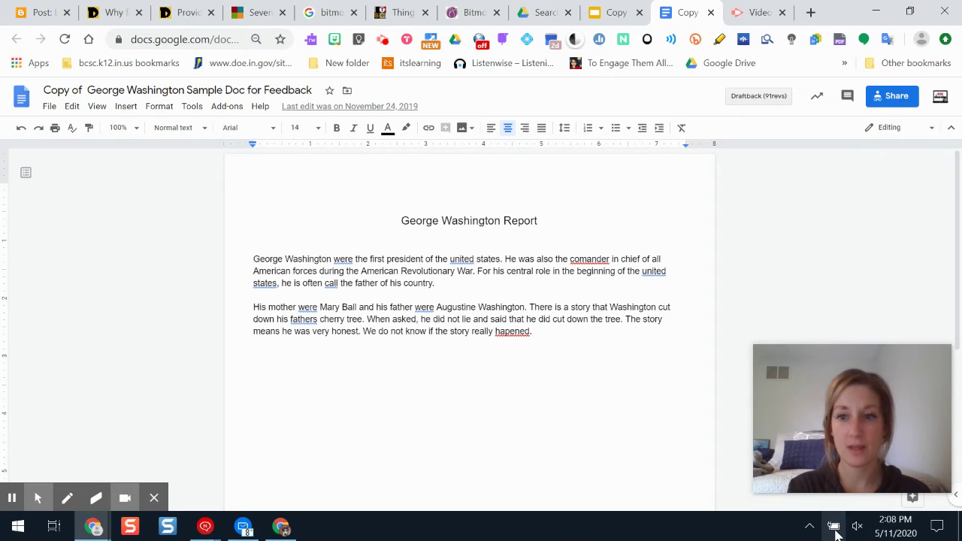
left_click(505, 348)
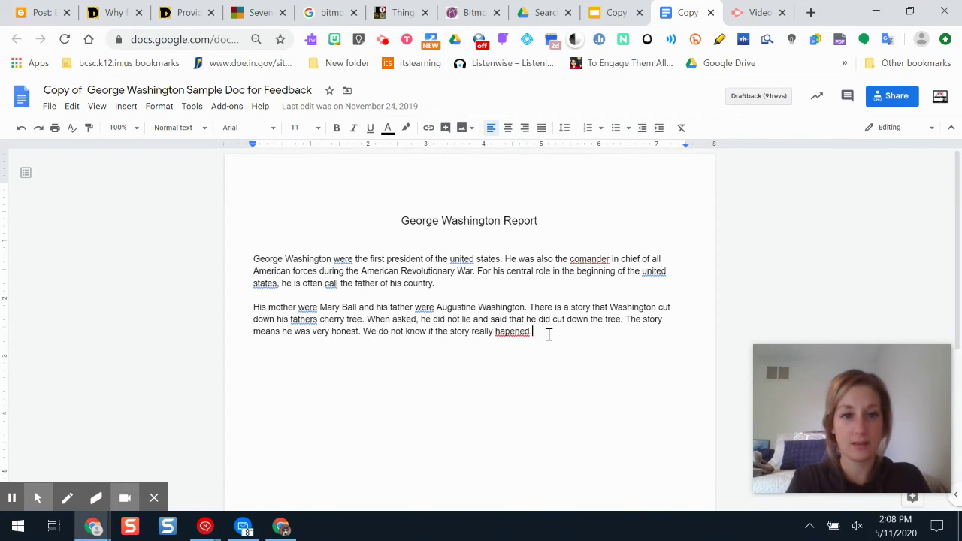
key("Return")
type("Feedback:")
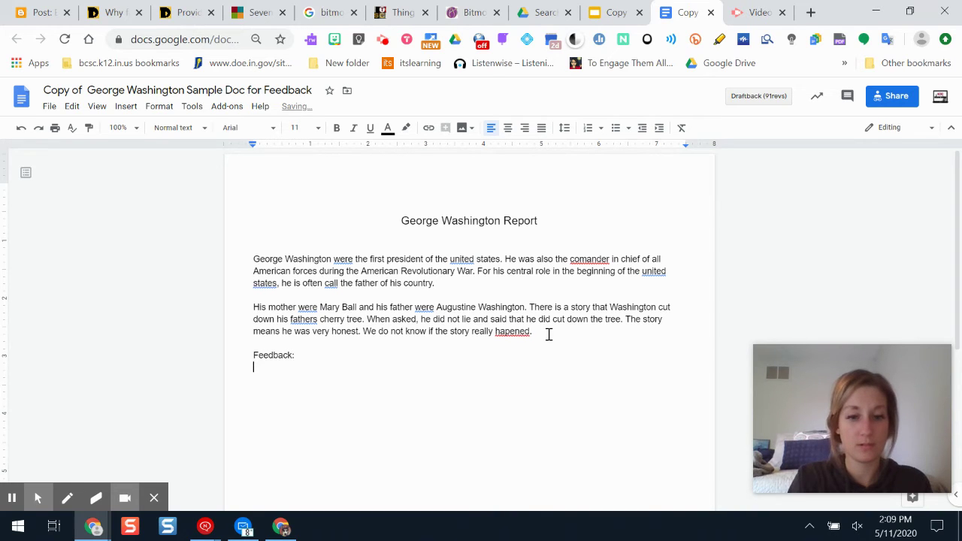
Step: Try to paste the copied link on a new line under "Feedback:" and delete it again
type("https://alicekeeler.com/2016/09/18/bitmoji-feedback-google-doc/")
key("Return")
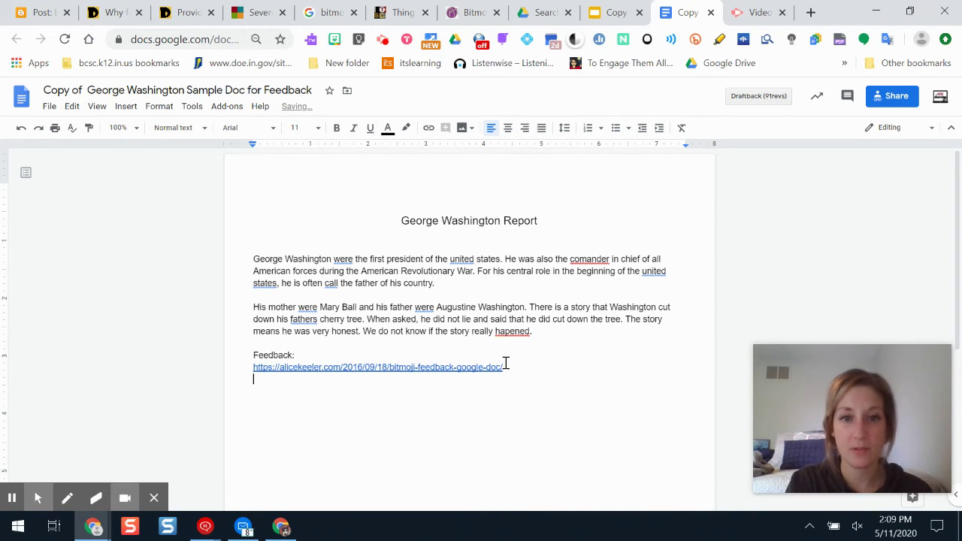
left_click_drag(233, 395, 233, 366)
key("BackSpace")
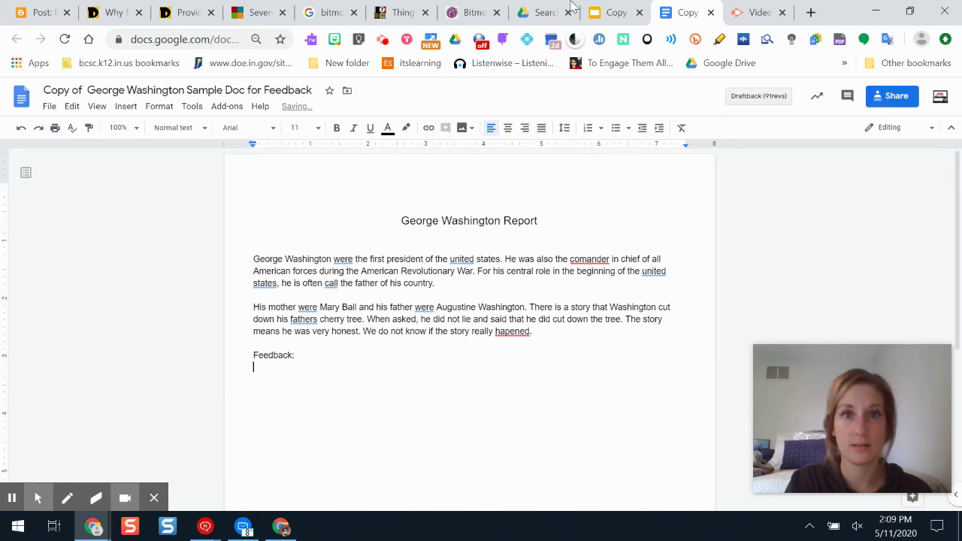
Step: Request the shareable link of the "Suggesting Mode in Docs" recording again and return to the George Washington document
left_click(755, 12)
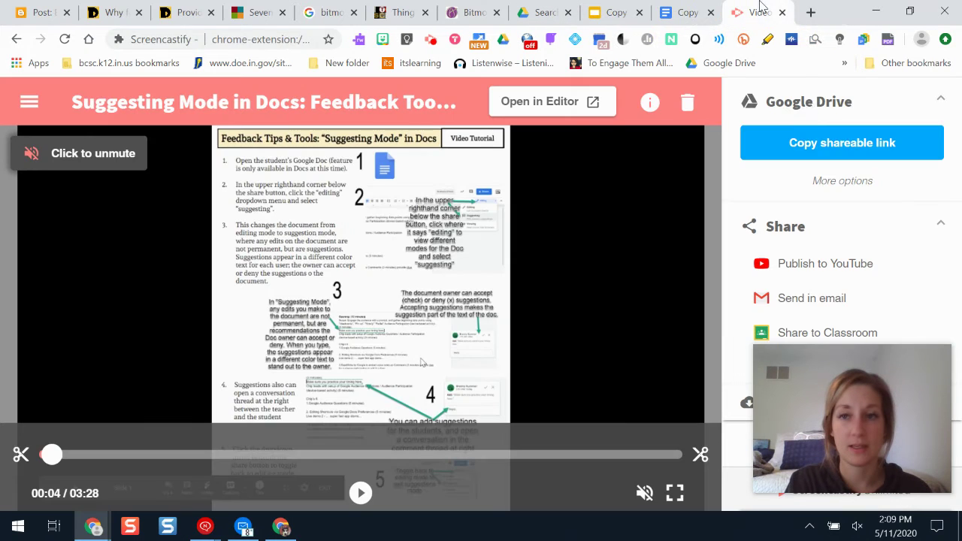
left_click(808, 148)
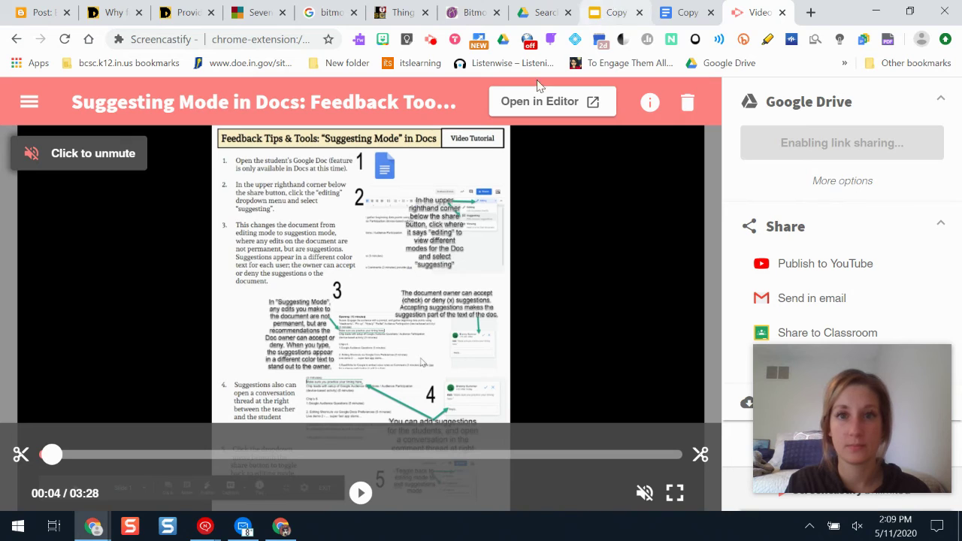
left_click(687, 16)
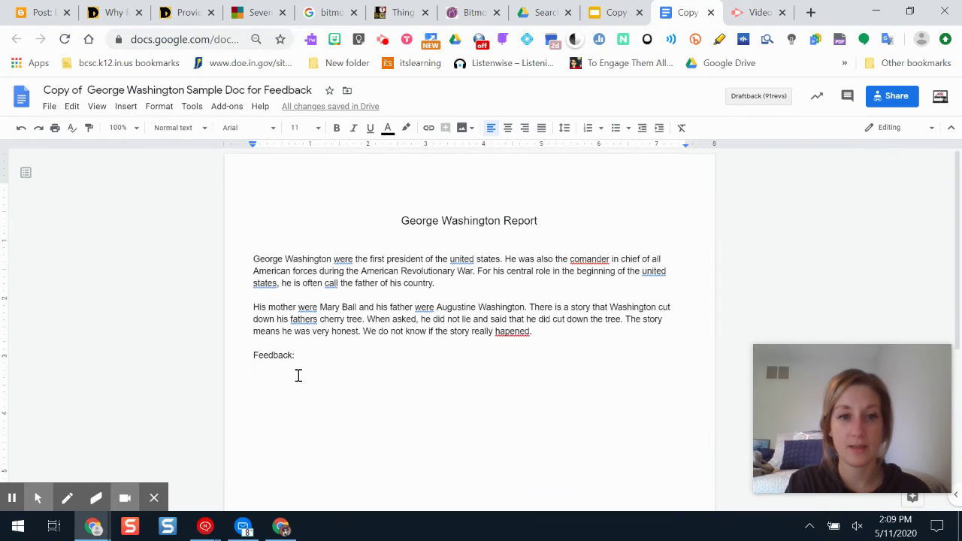
Step: Start a comment on the word "hapened", paste the copied link into it and cancel the comment
left_click(919, 501)
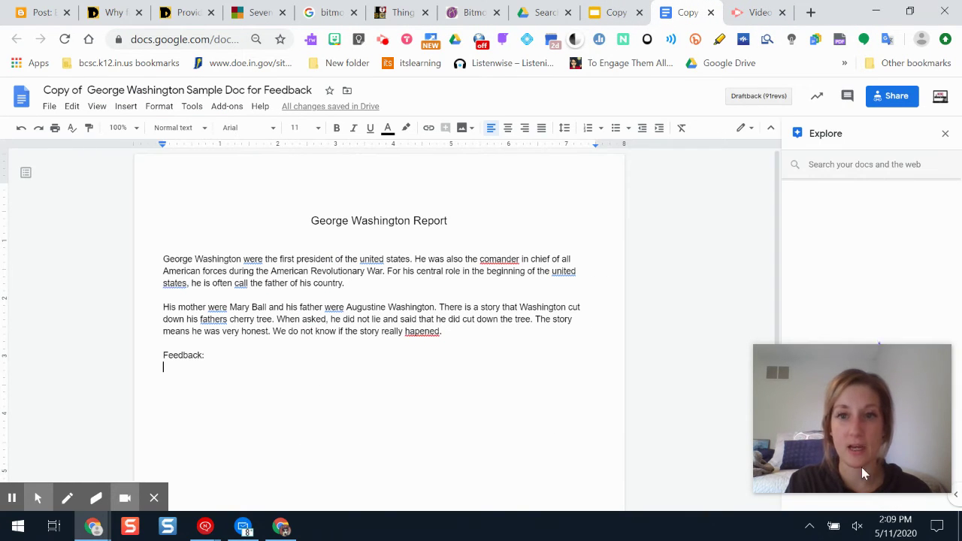
left_click(946, 133)
left_click(355, 334)
double_click(516, 333)
left_click(445, 127)
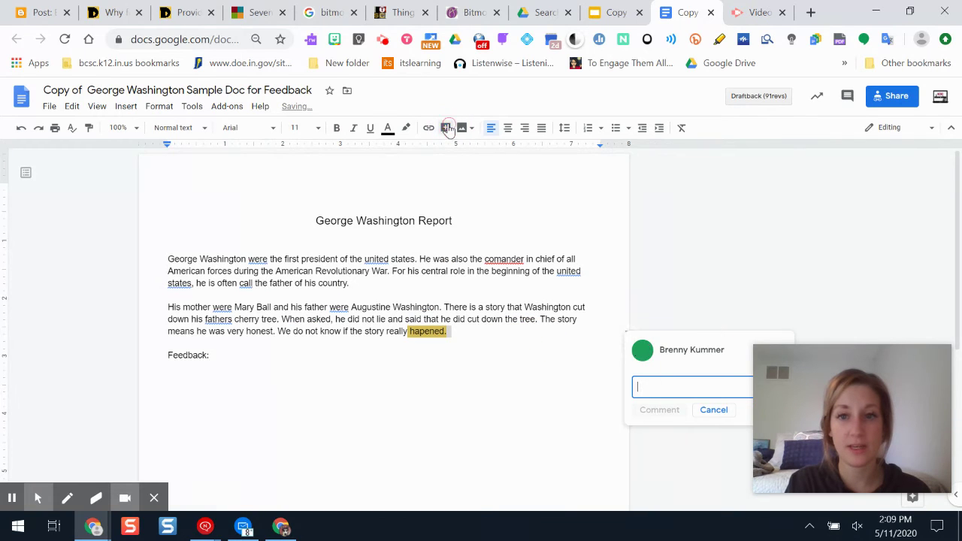
key("ctrl+v")
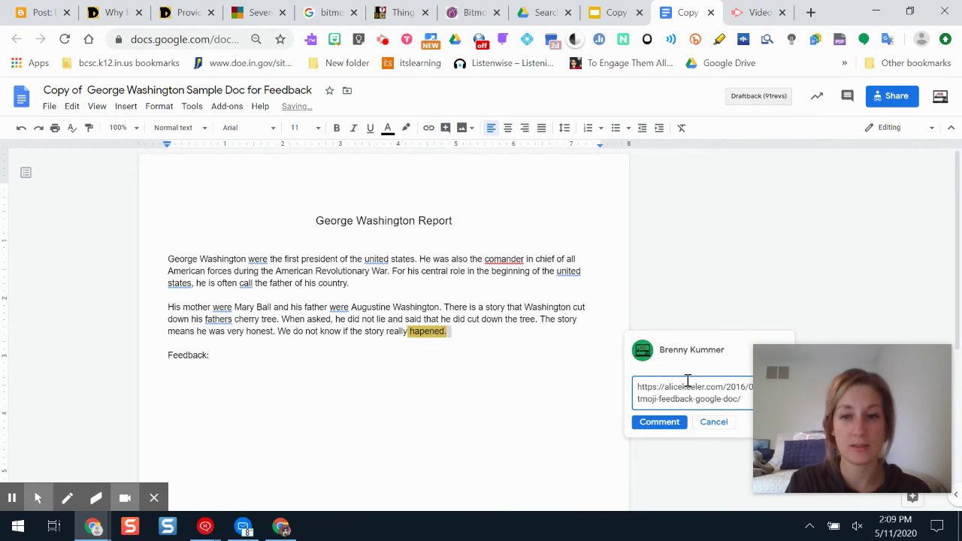
left_click(715, 423)
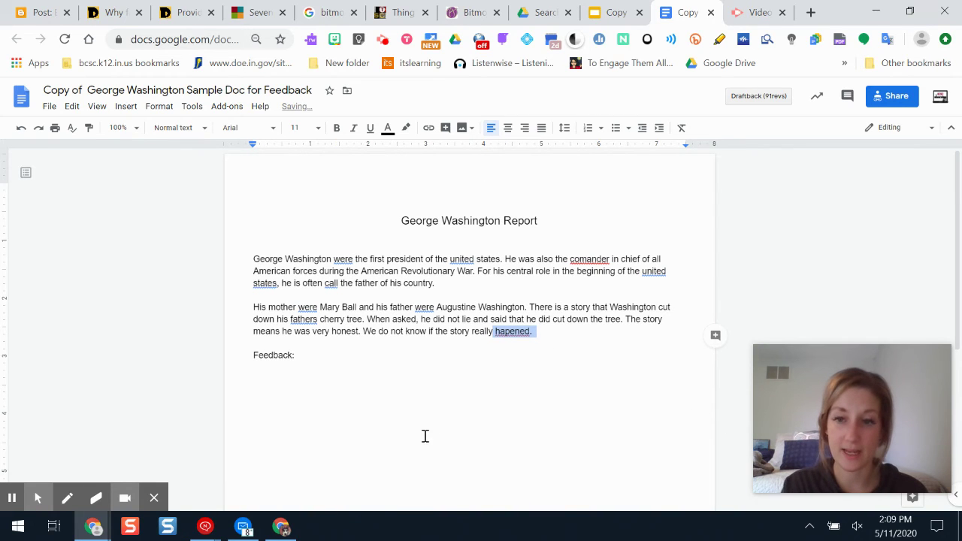
Step: Switch to the Peardeck presentation and insert the "Suggesting Mode" video from Google Drive on slide 1, closing the format options
left_click(613, 13)
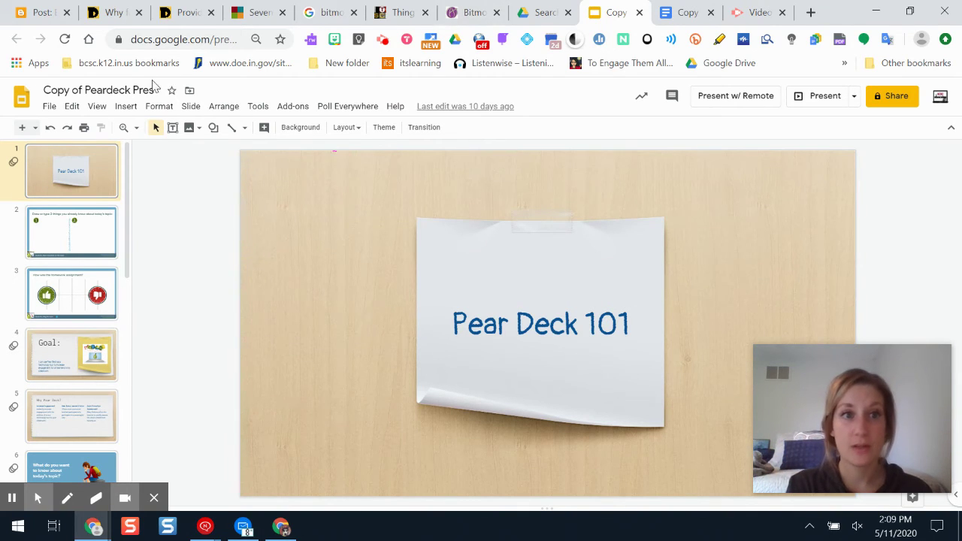
left_click(125, 108)
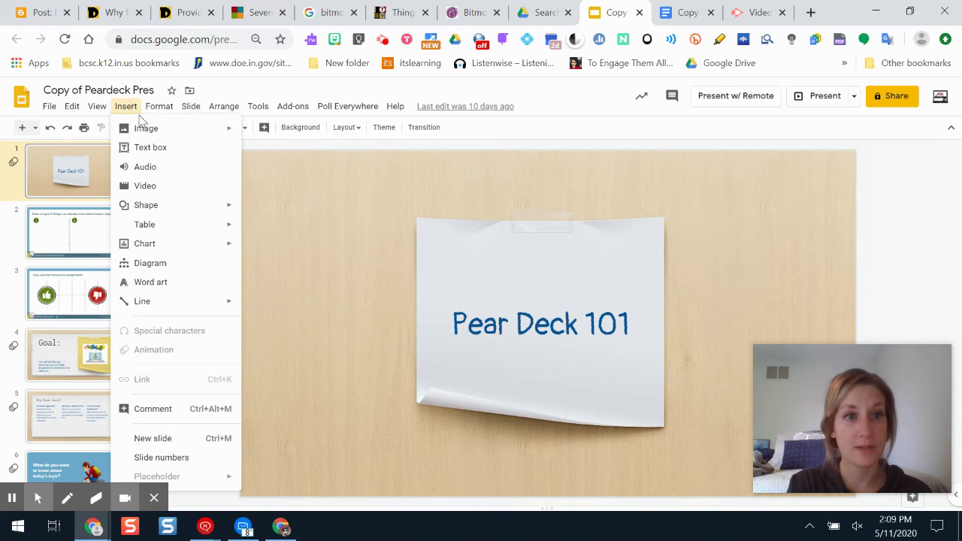
left_click(164, 186)
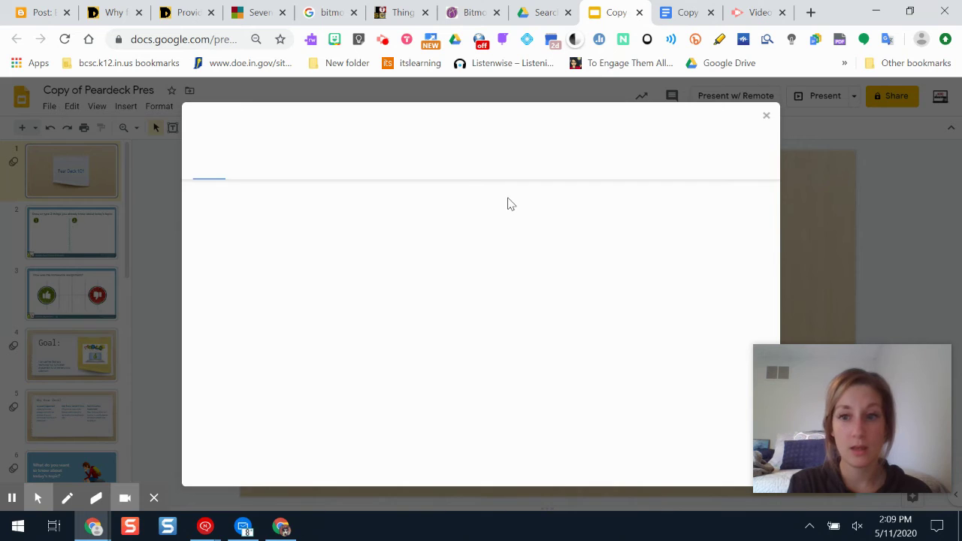
left_click(309, 167)
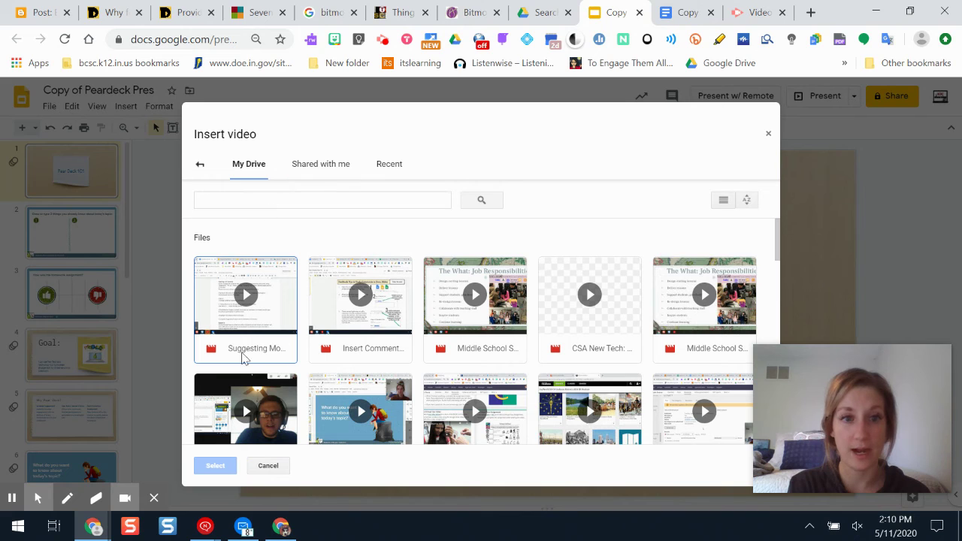
left_click(267, 348)
left_click(219, 467)
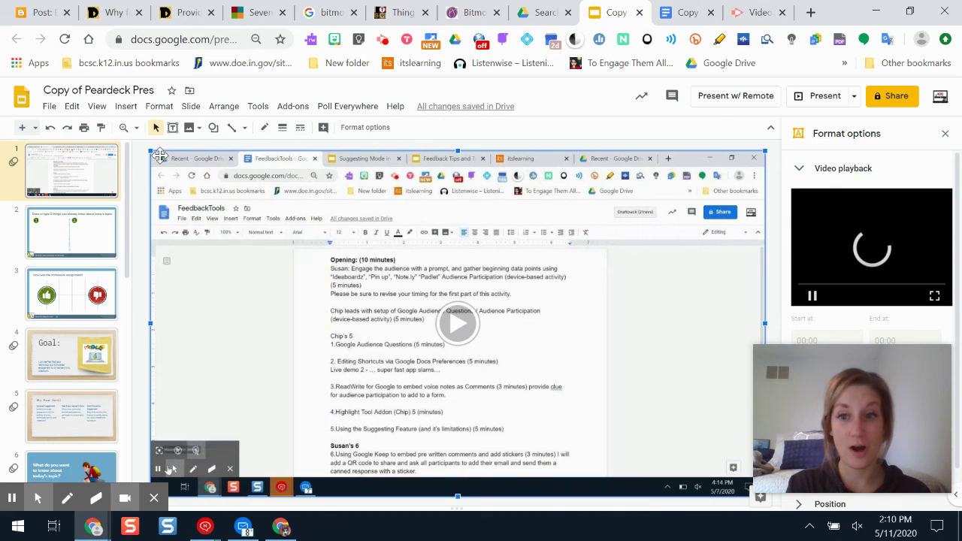
left_click(946, 133)
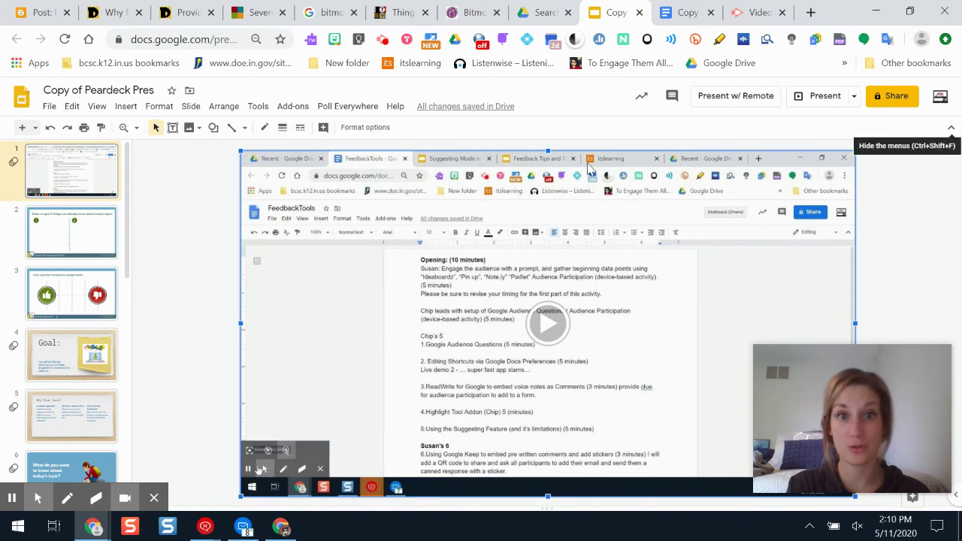
Step: Shrink the inserted video to about half the slide width, move it partly past the slide's right edge and deselect it
left_click(398, 251)
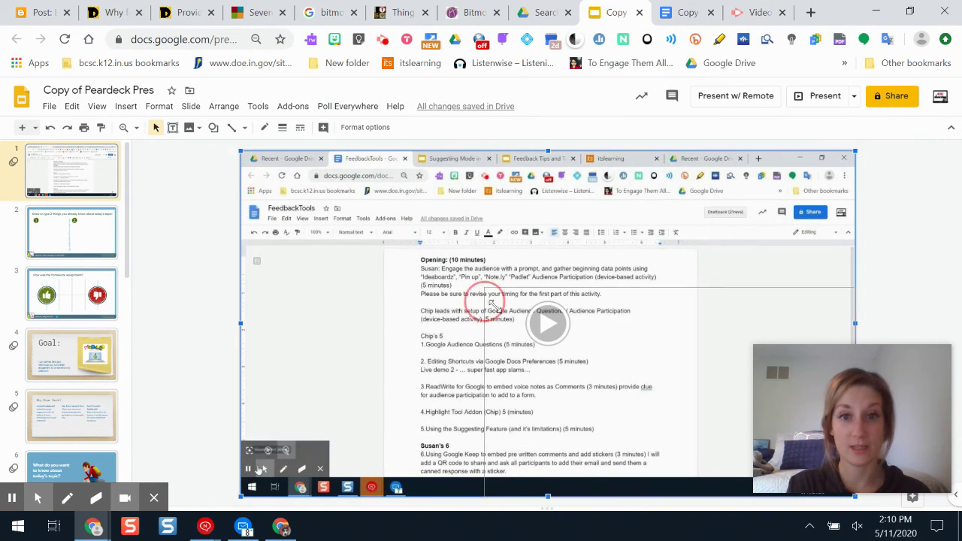
left_click_drag(241, 151, 541, 321)
left_click_drag(664, 412, 537, 331)
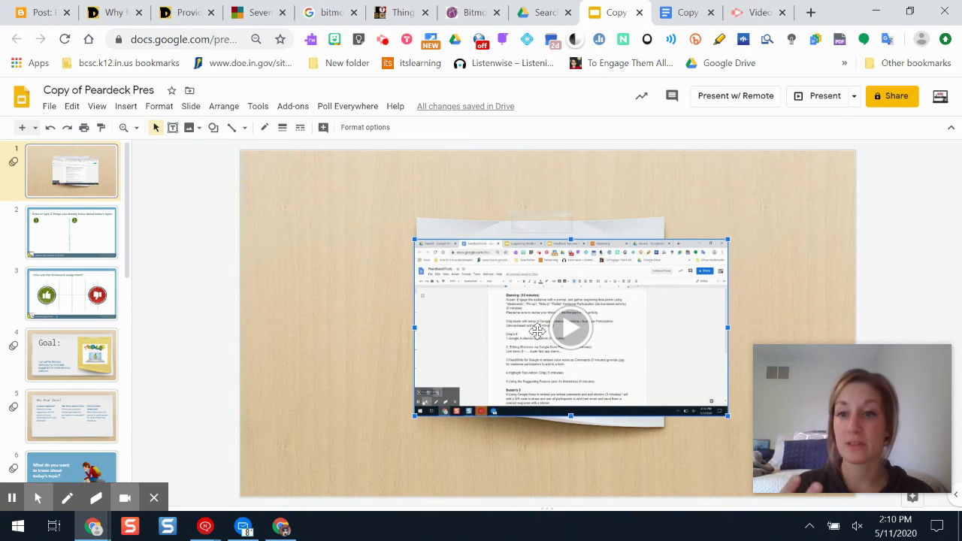
left_click_drag(560, 337, 414, 328)
left_click_drag(785, 346, 779, 344)
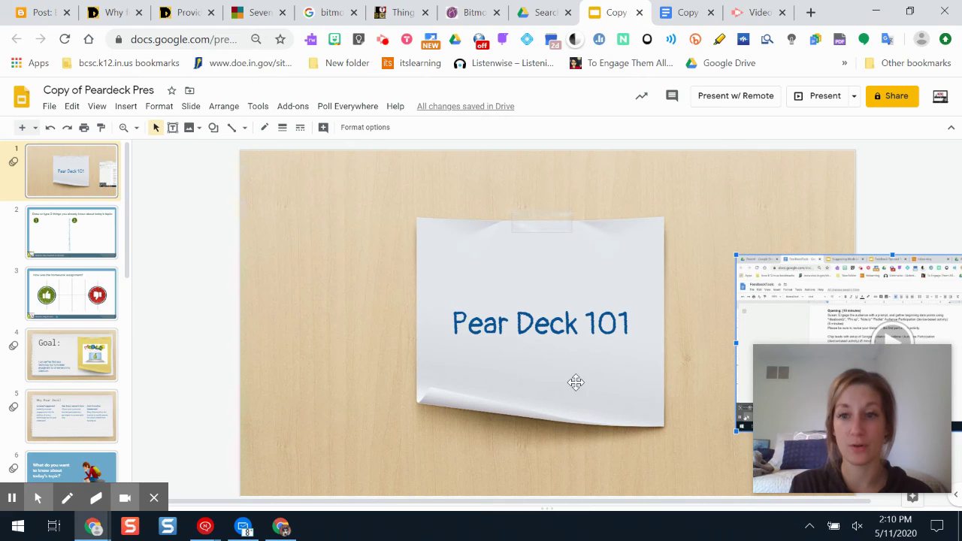
left_click(753, 182)
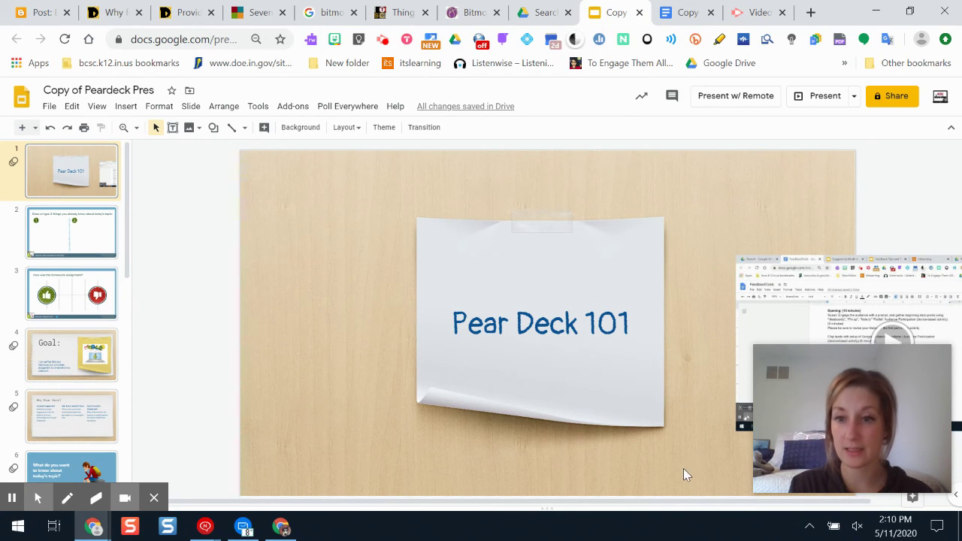